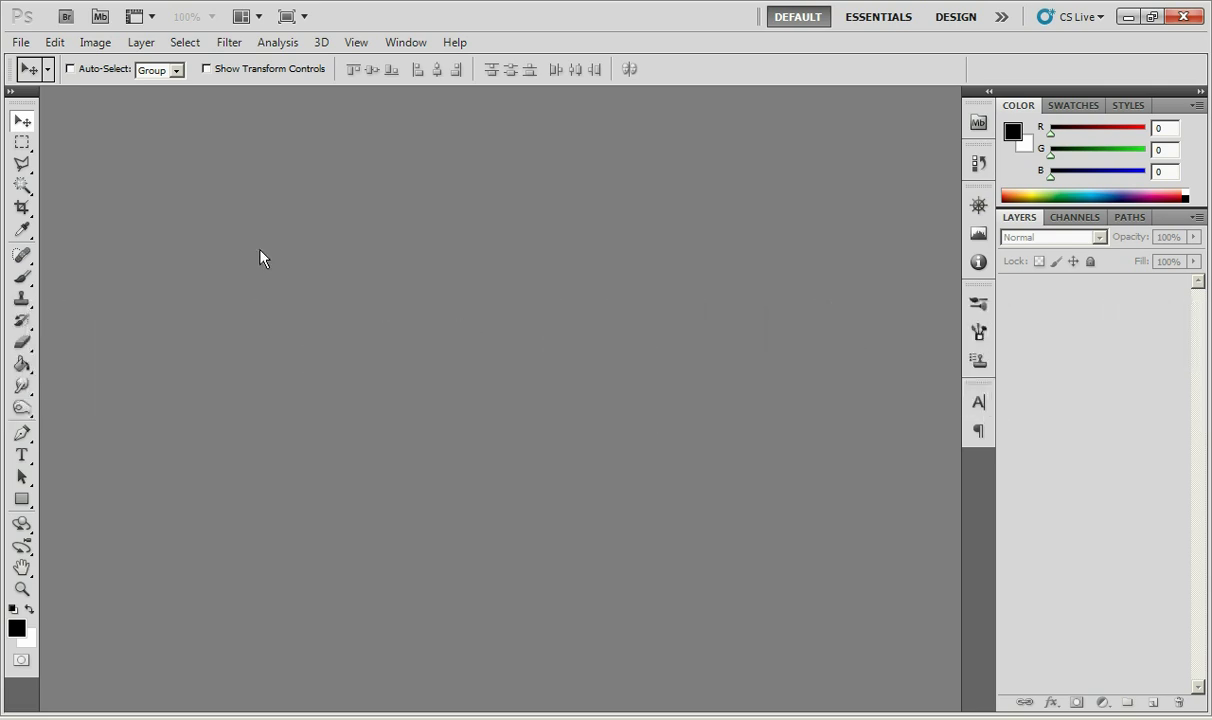
Create a new 600x400 pixel, 72 ppi white document, Untitled-1
click(29, 45)
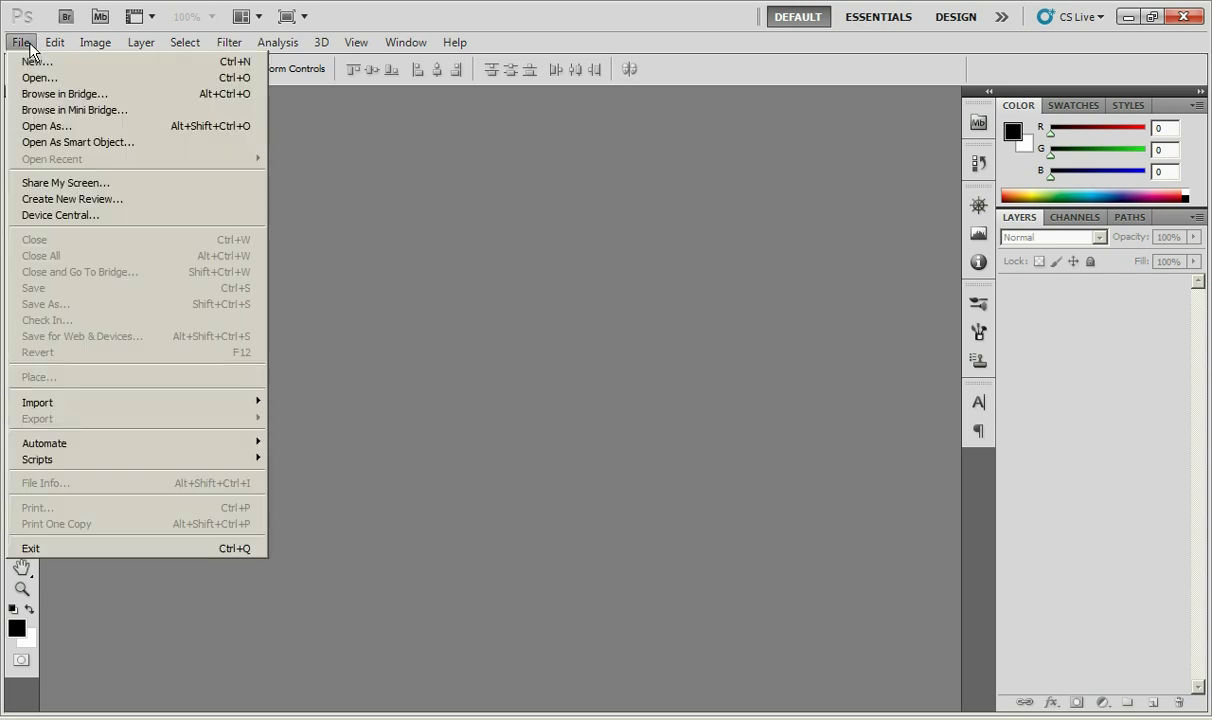
click(90, 68)
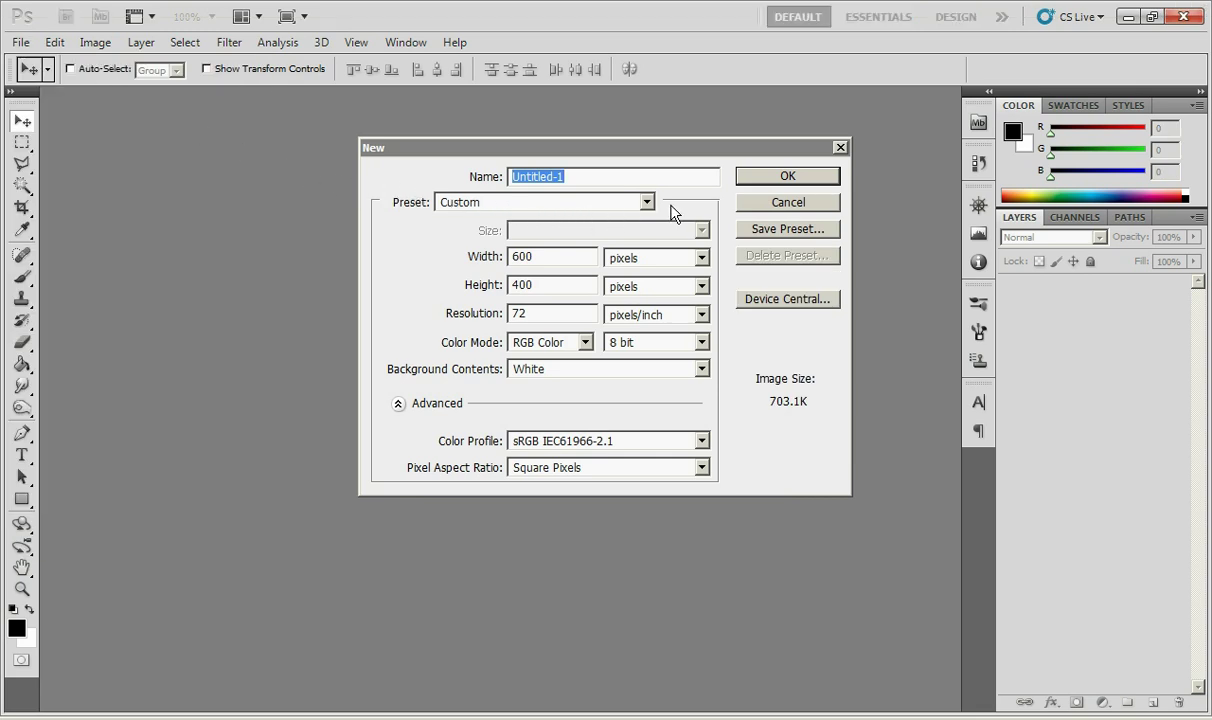
click(762, 178)
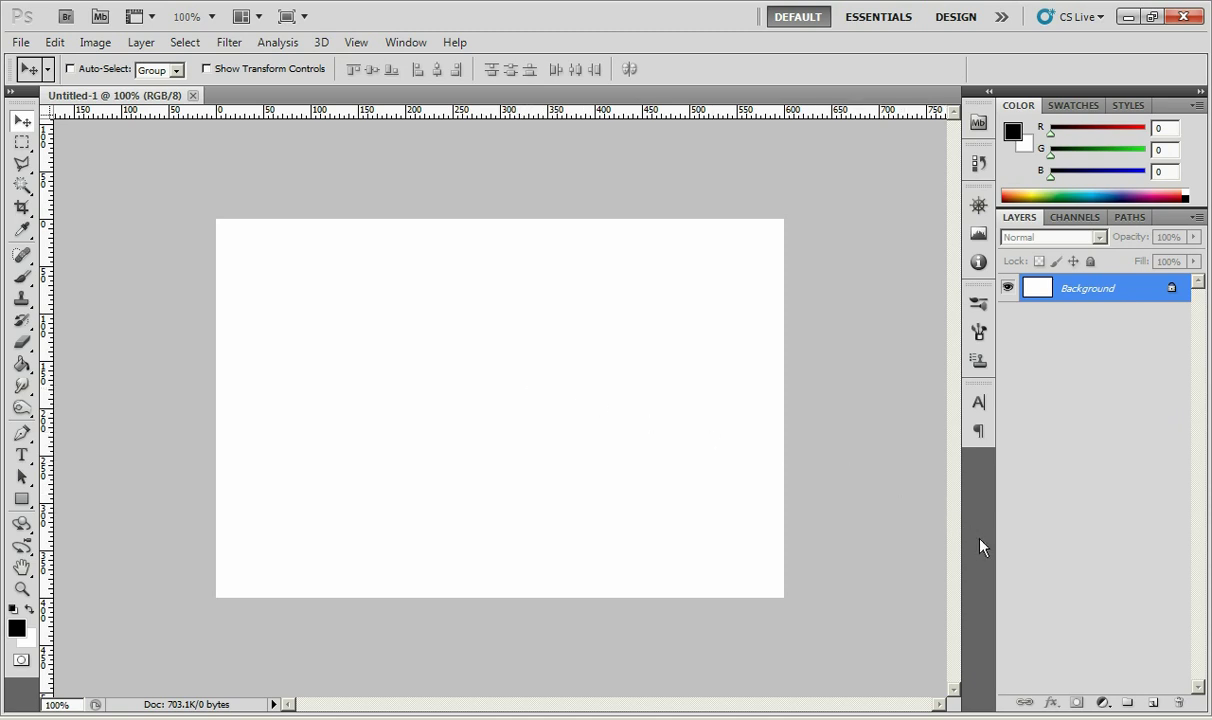
Add an empty Layer 1 above the Background and switch to the Rectangular Marquee tool
click(1153, 702)
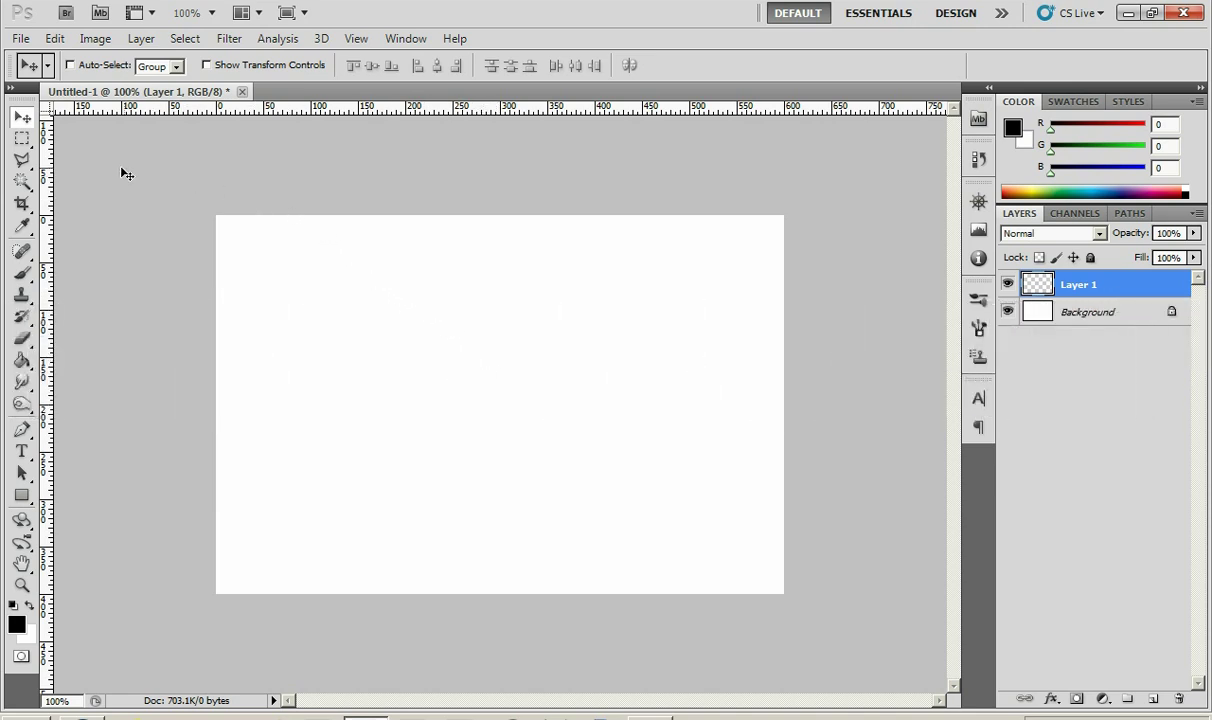
click(27, 144)
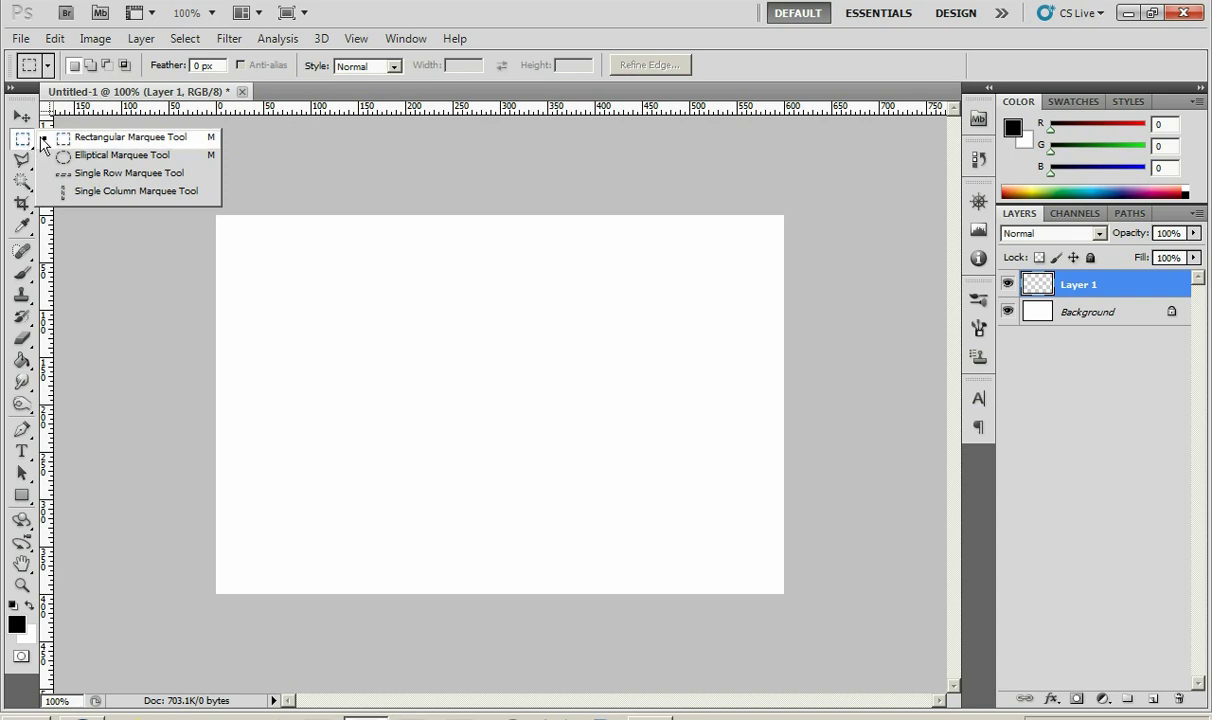
Draw a square rectangular selection near the centre of the canvas on Layer 1
click(114, 142)
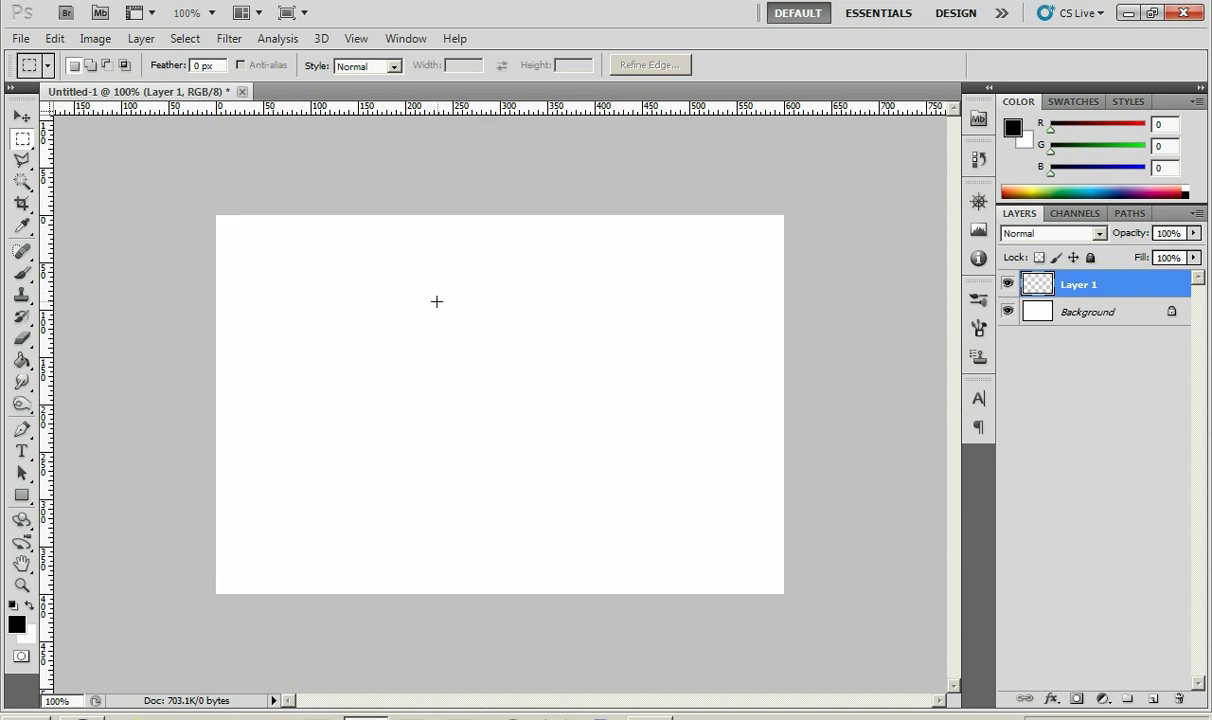
mouse_move(437, 301)
mouse_down()
mouse_move(646, 482)
mouse_move(633, 463)
mouse_up()
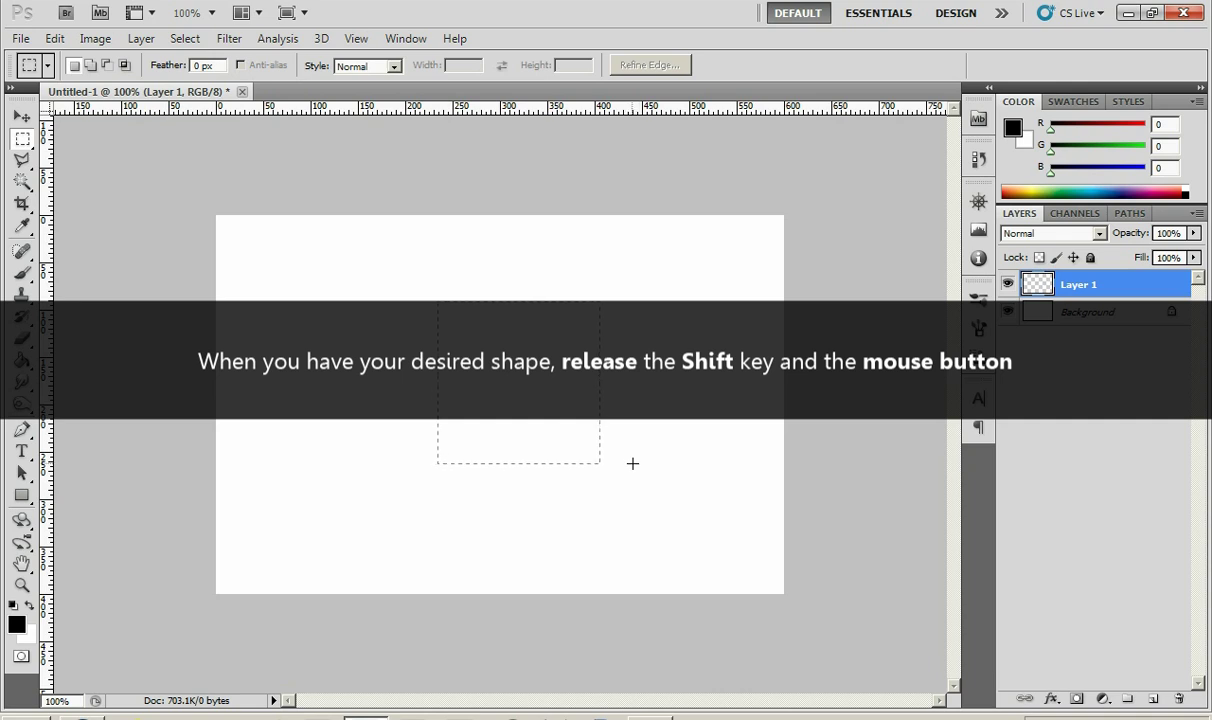
drag(632, 463, 633, 469)
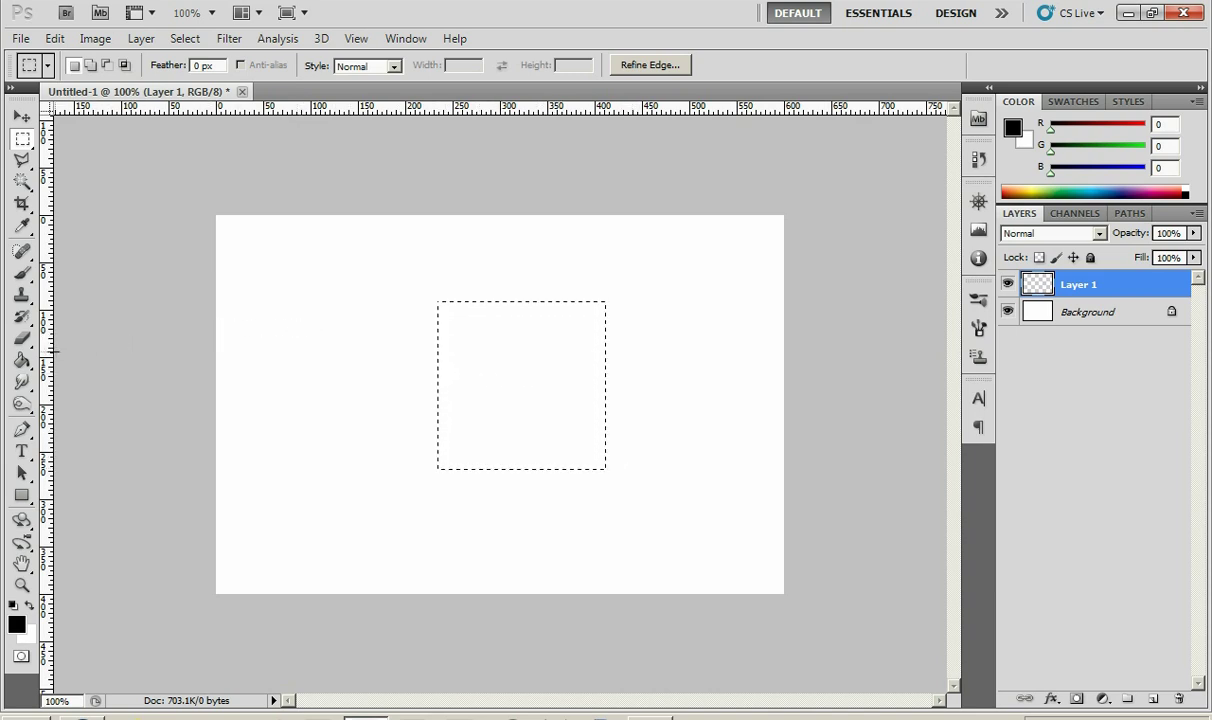
Select the Gradient Tool from the Paint Bucket flyout and open the Gradient Editor
click(22, 362)
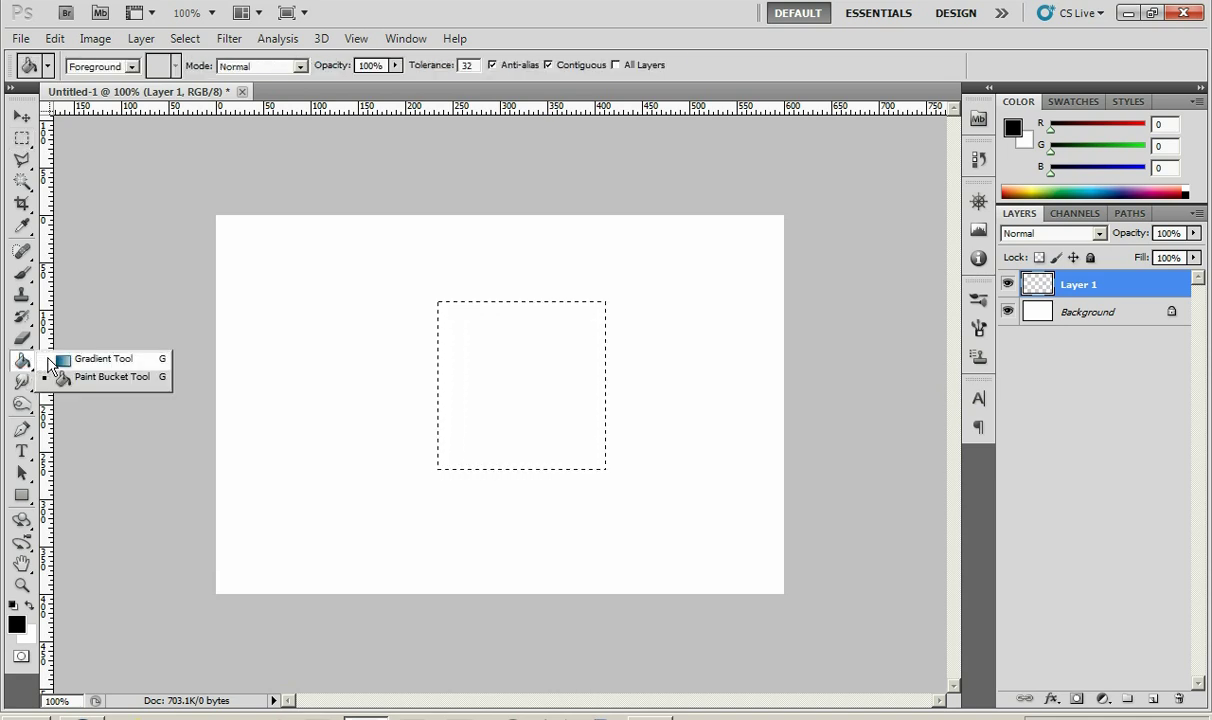
click(52, 359)
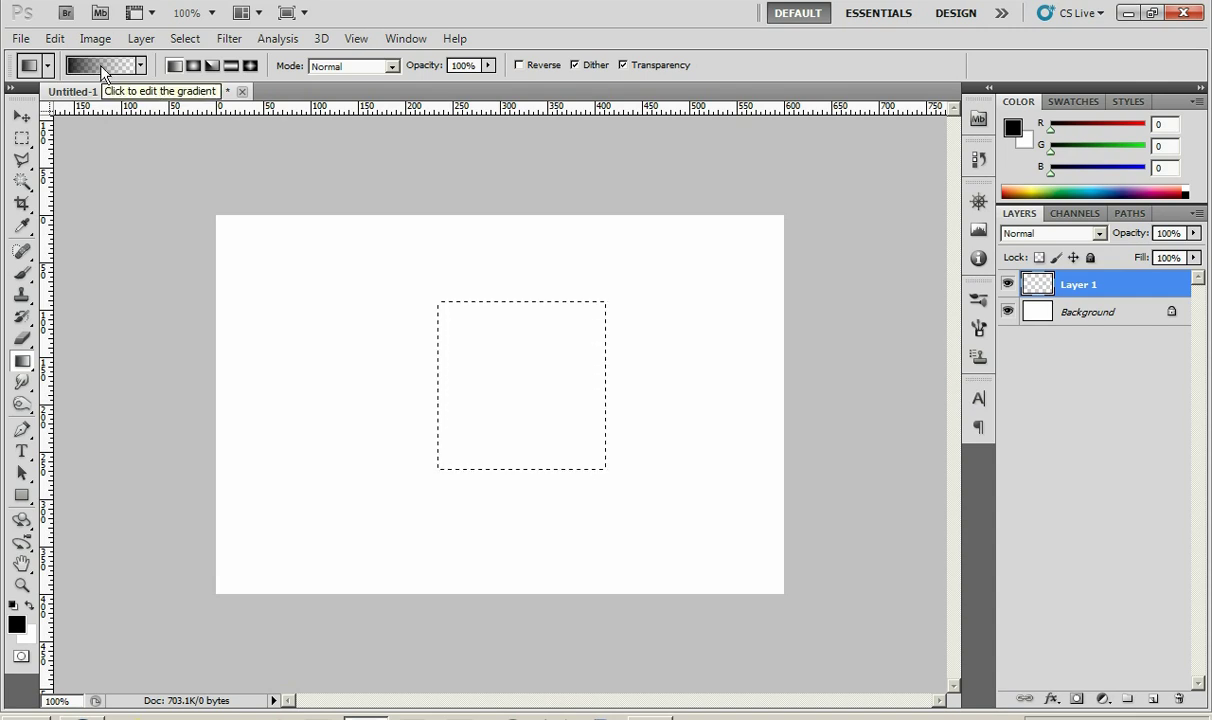
click(102, 68)
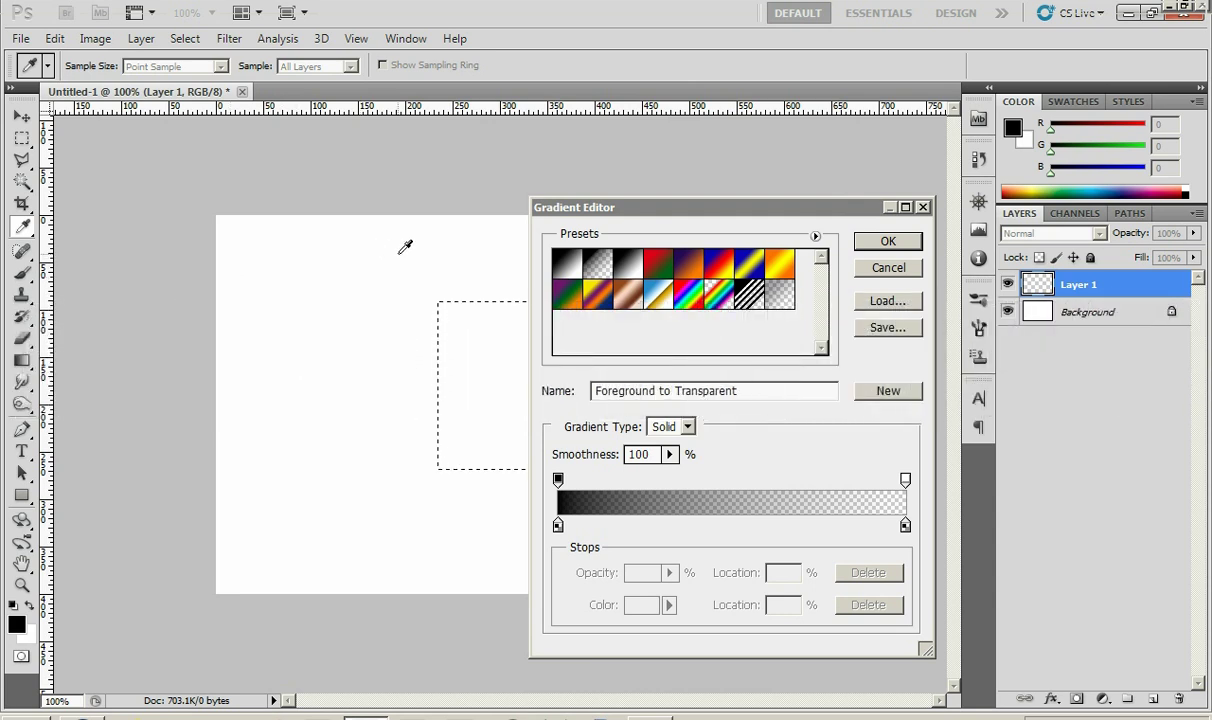
Start from the Foreground to Background preset and set the right stop to dark blue #0b2454
click(572, 270)
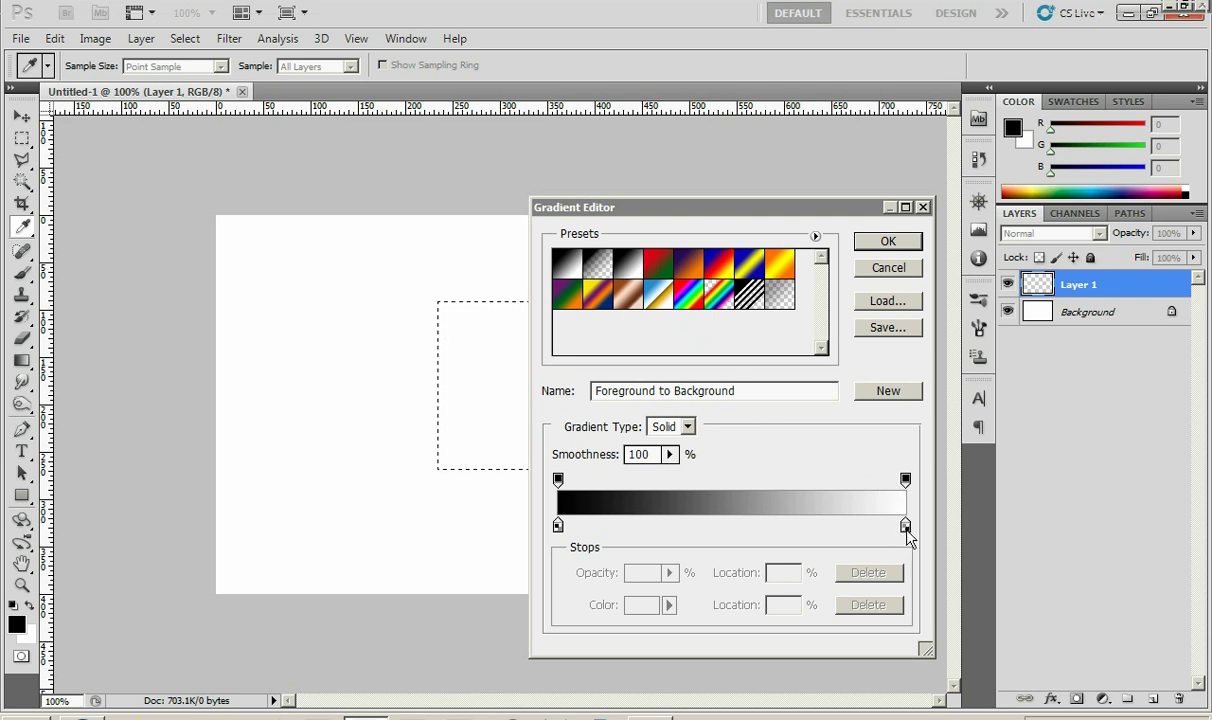
click(906, 528)
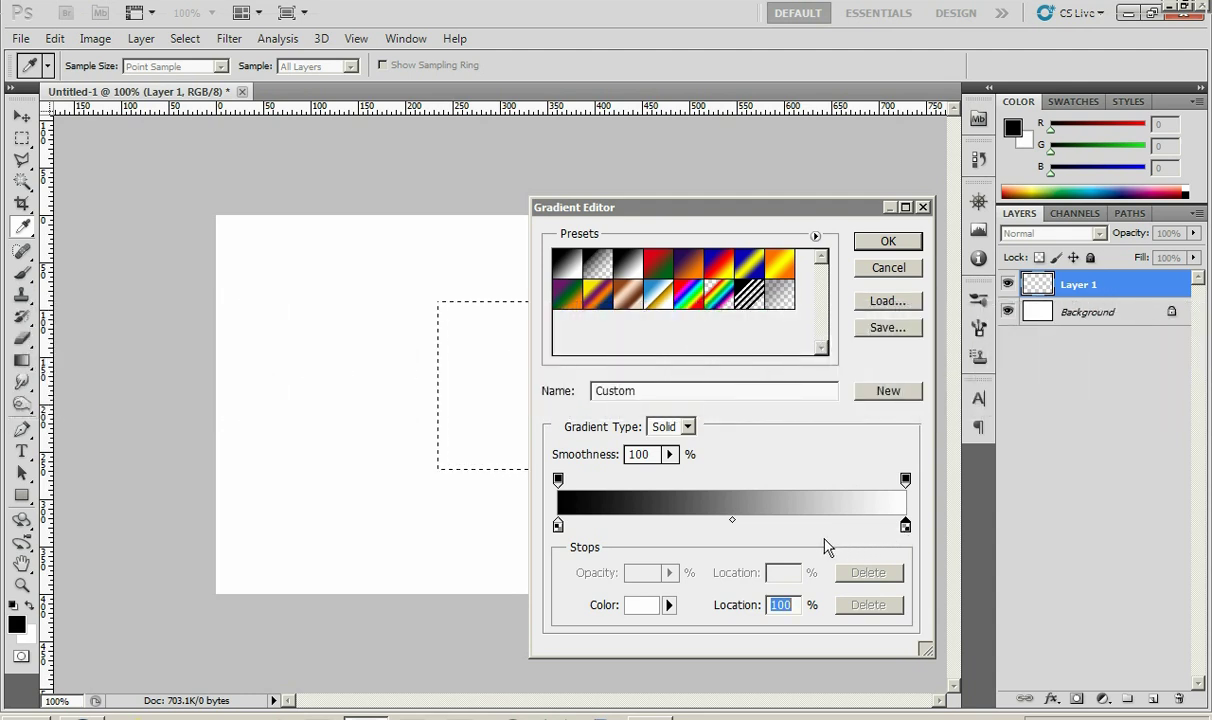
click(637, 608)
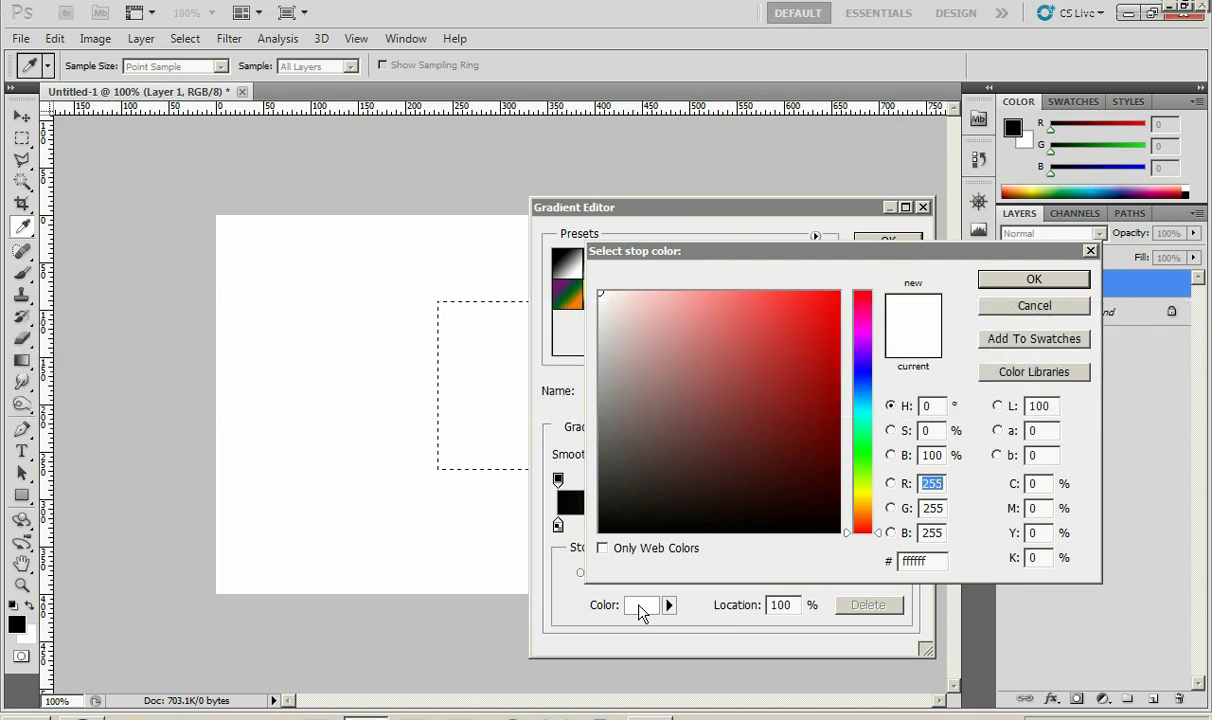
click(864, 387)
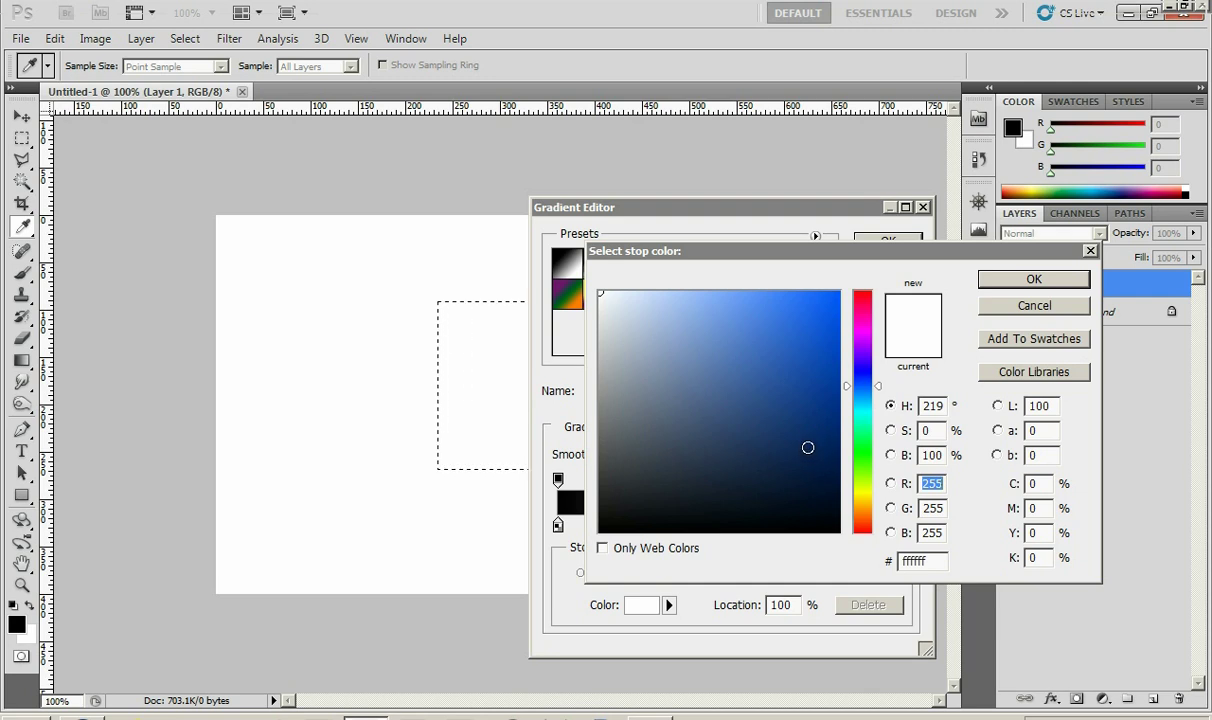
click(810, 452)
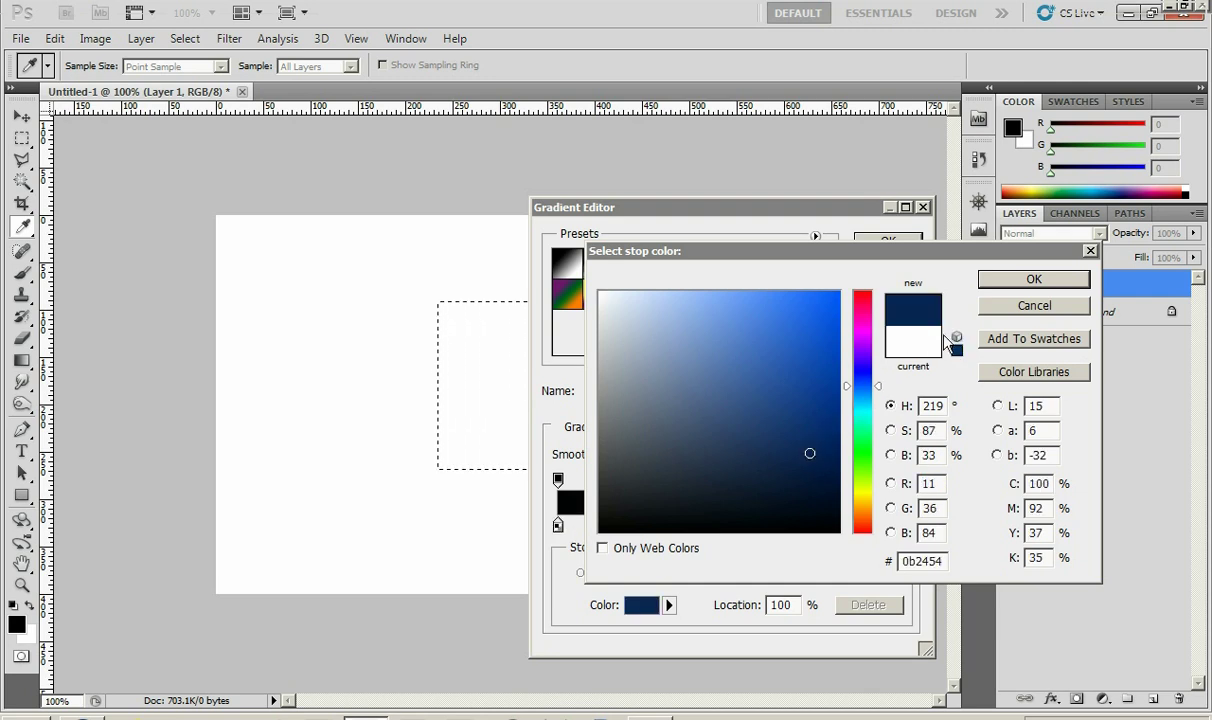
click(1013, 283)
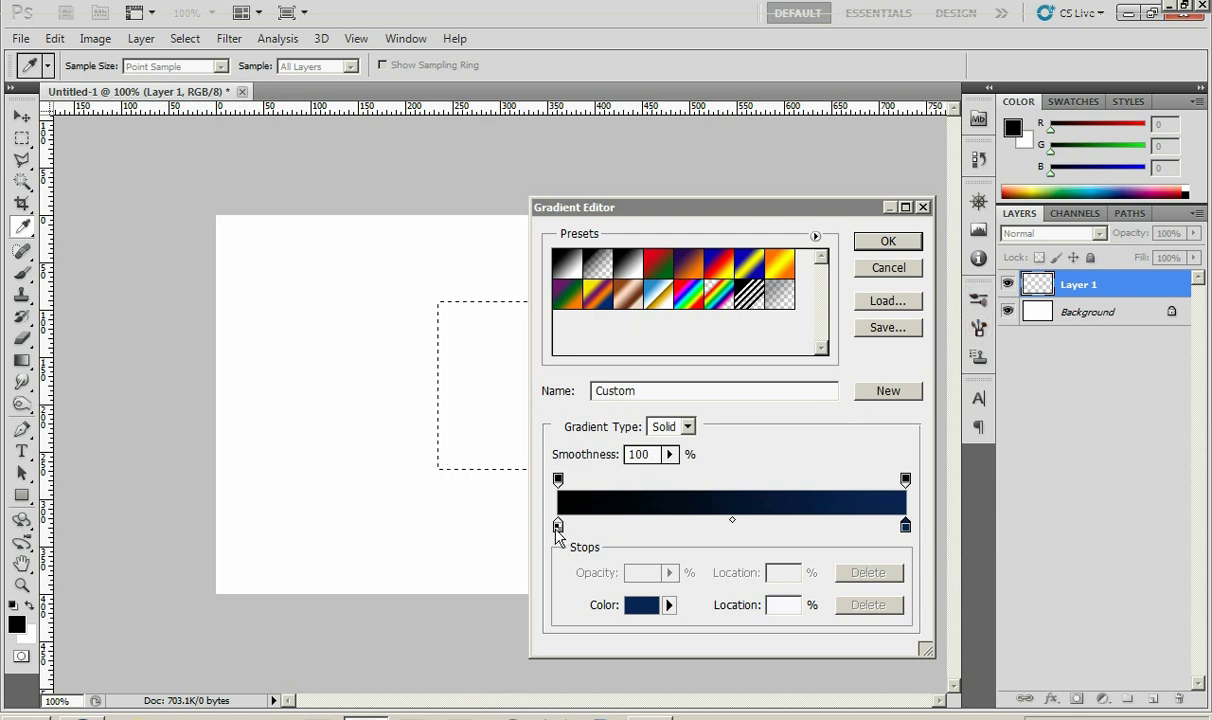
Set the left gradient stop to light blue #5777fd and accept the gradient
click(558, 527)
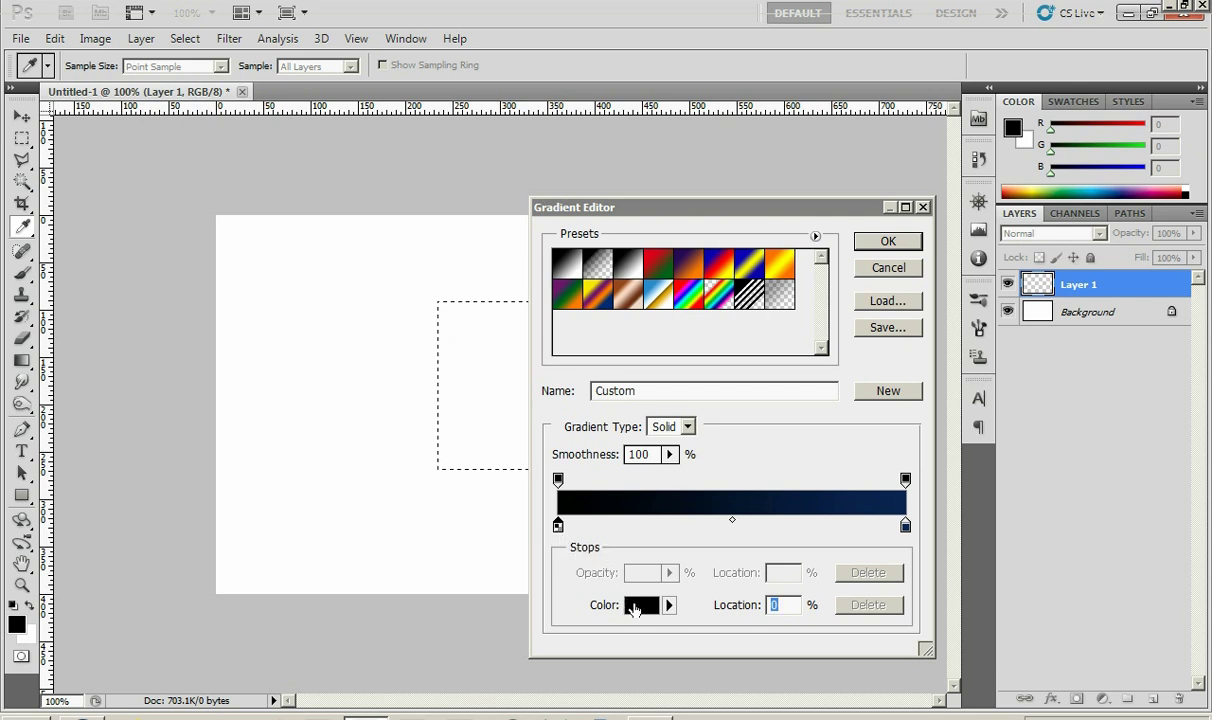
click(640, 605)
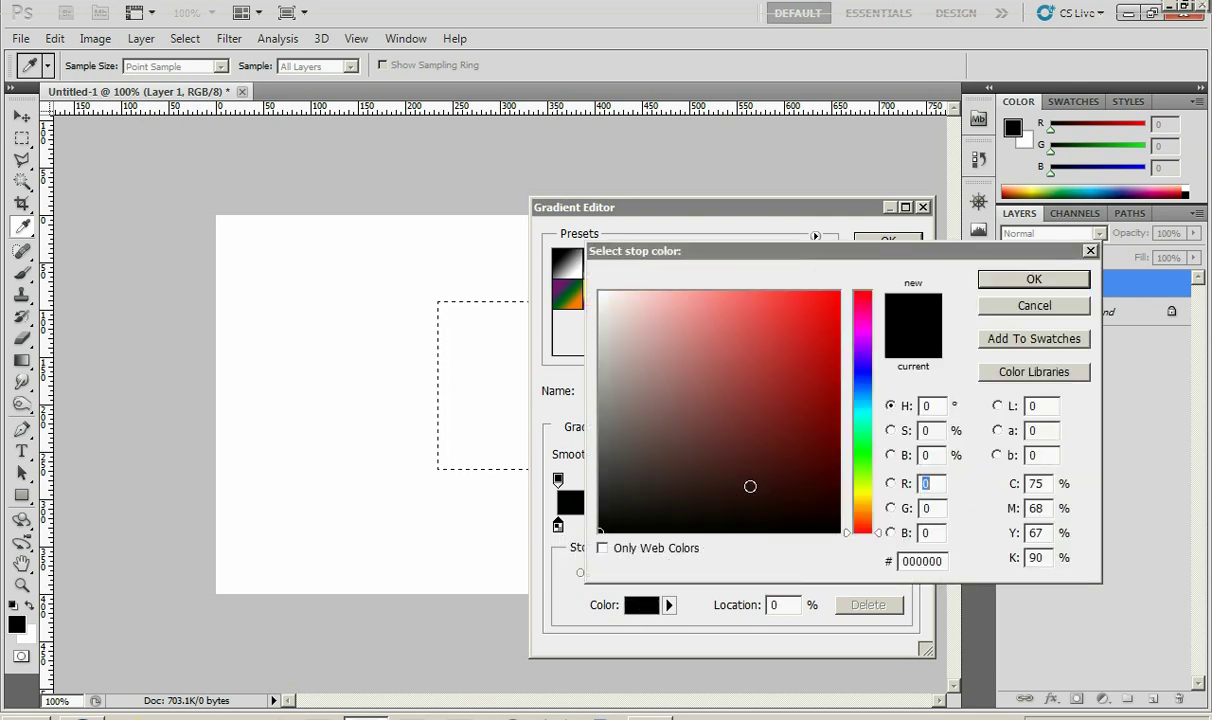
click(866, 381)
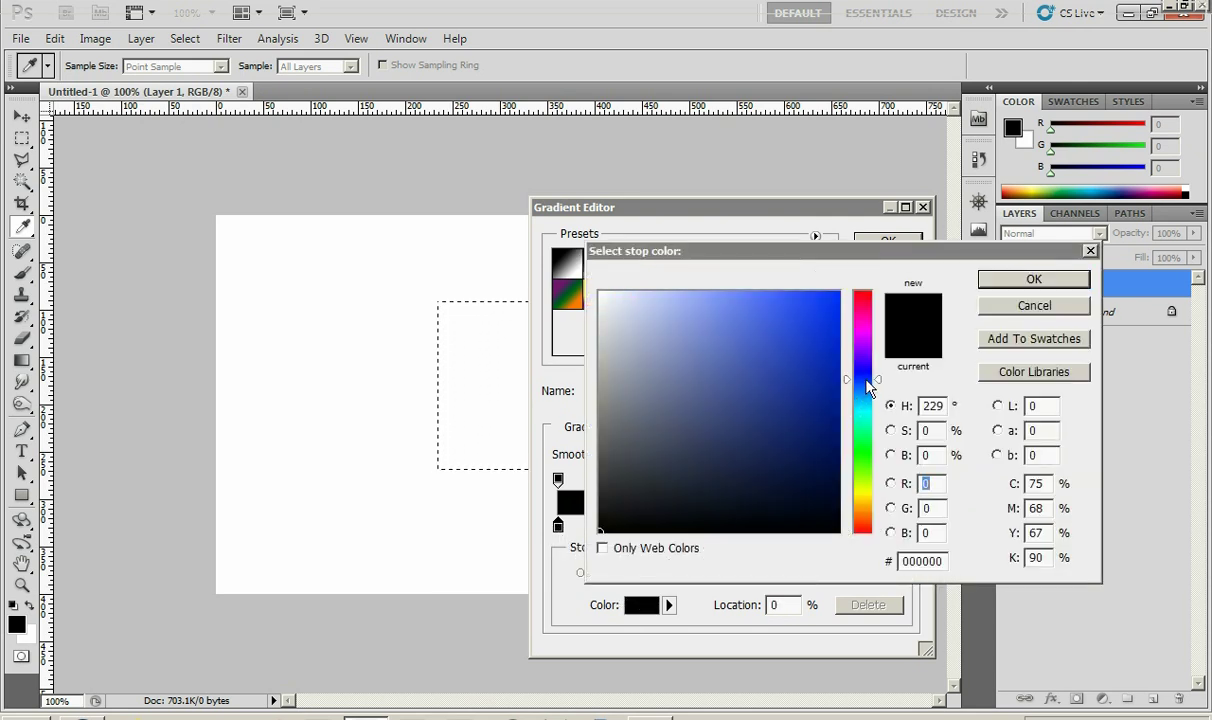
click(757, 293)
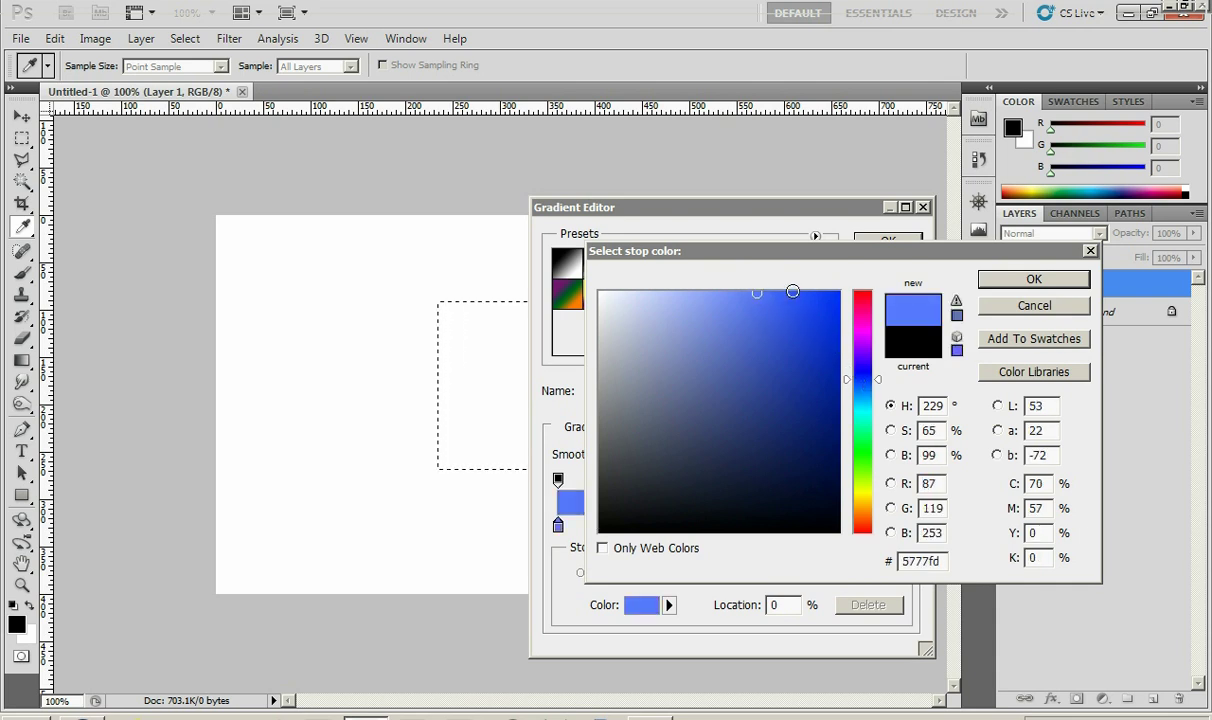
click(993, 279)
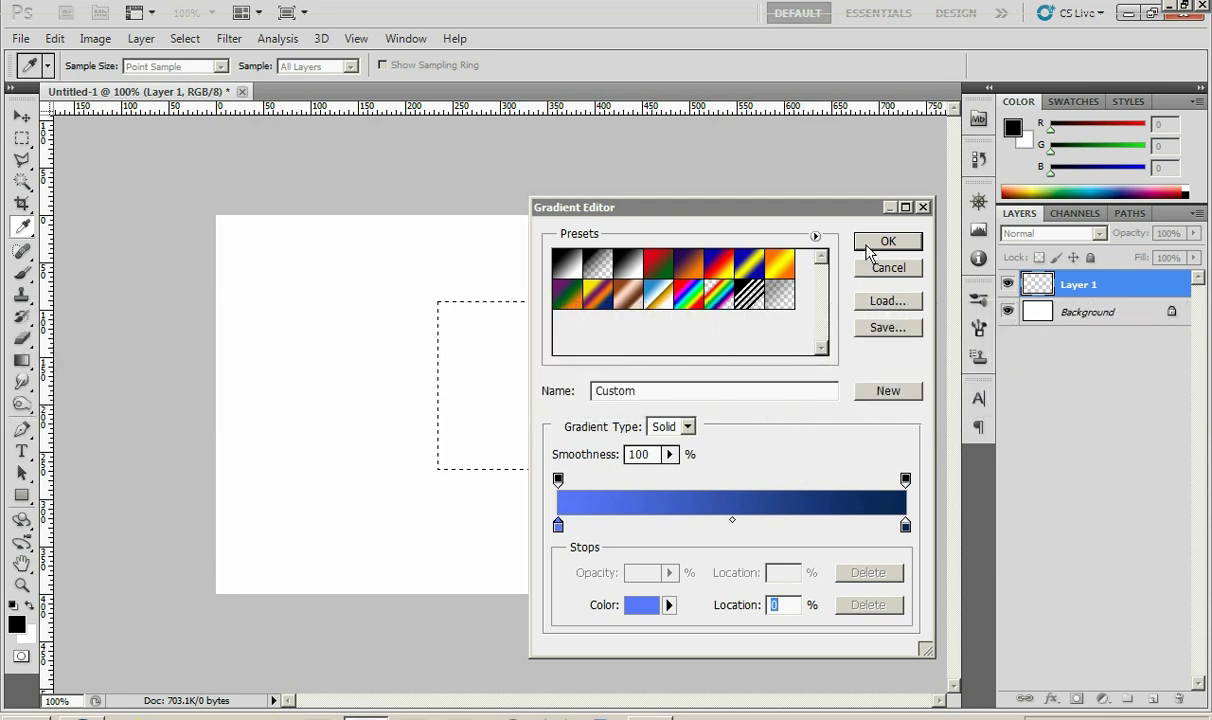
click(867, 247)
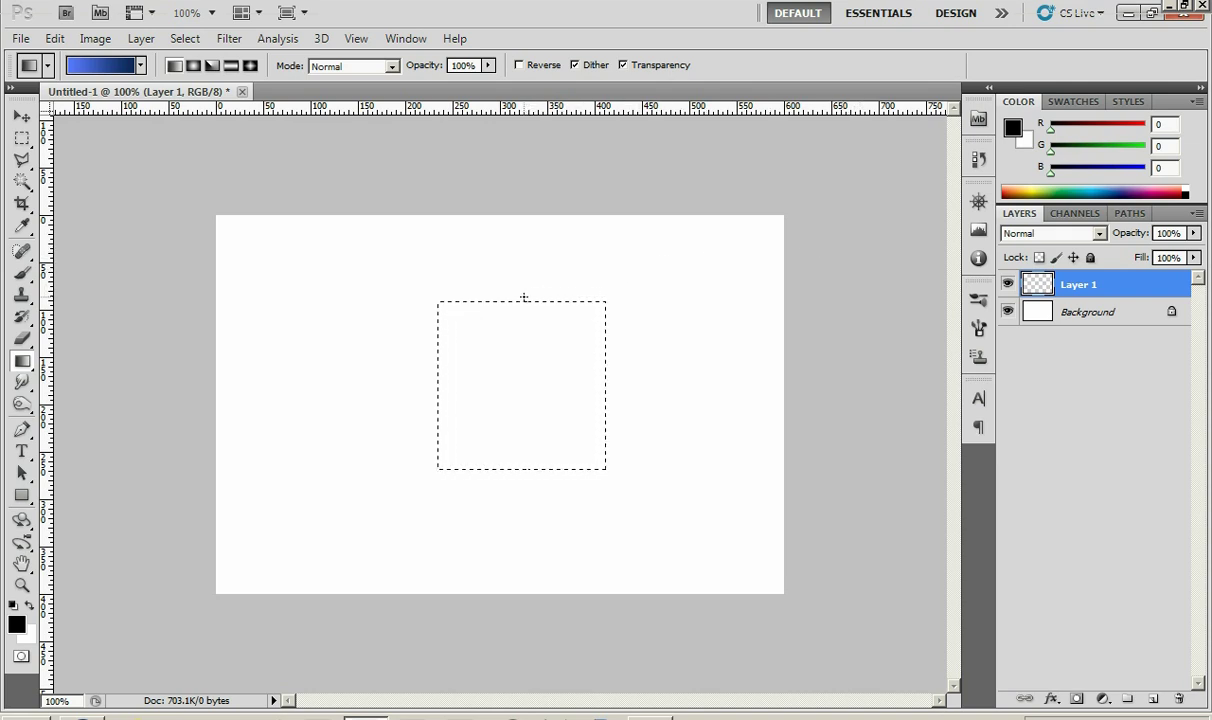
Drag the gradient vertically top-to-bottom through the square, then deselect with Ctrl+D
drag(523, 297, 524, 473)
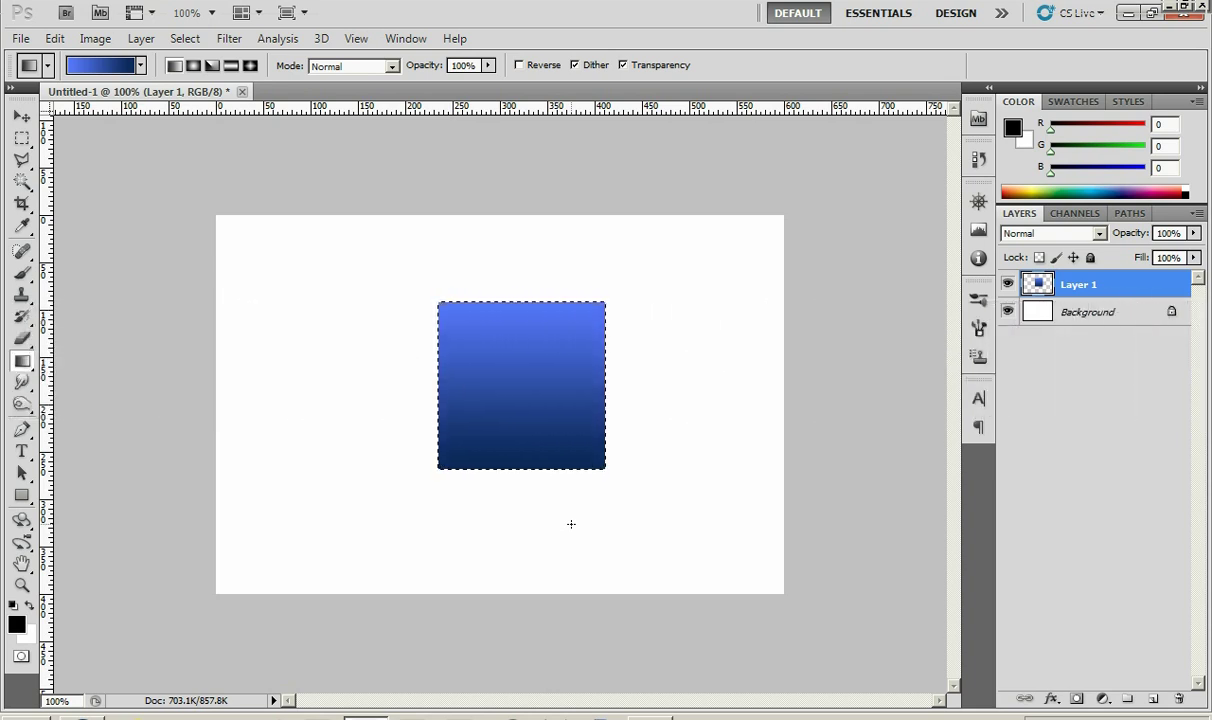
key(ctrl+d)
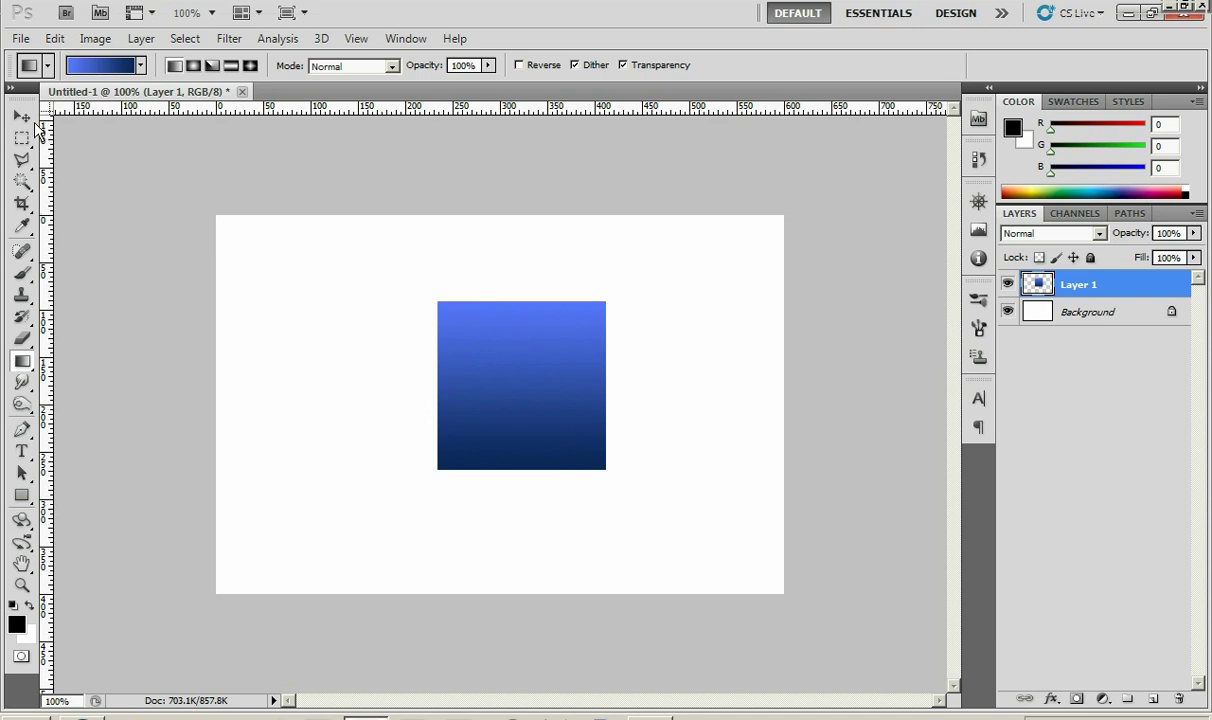
Use the Move Tool to nudge the blue square slightly down and left
click(24, 118)
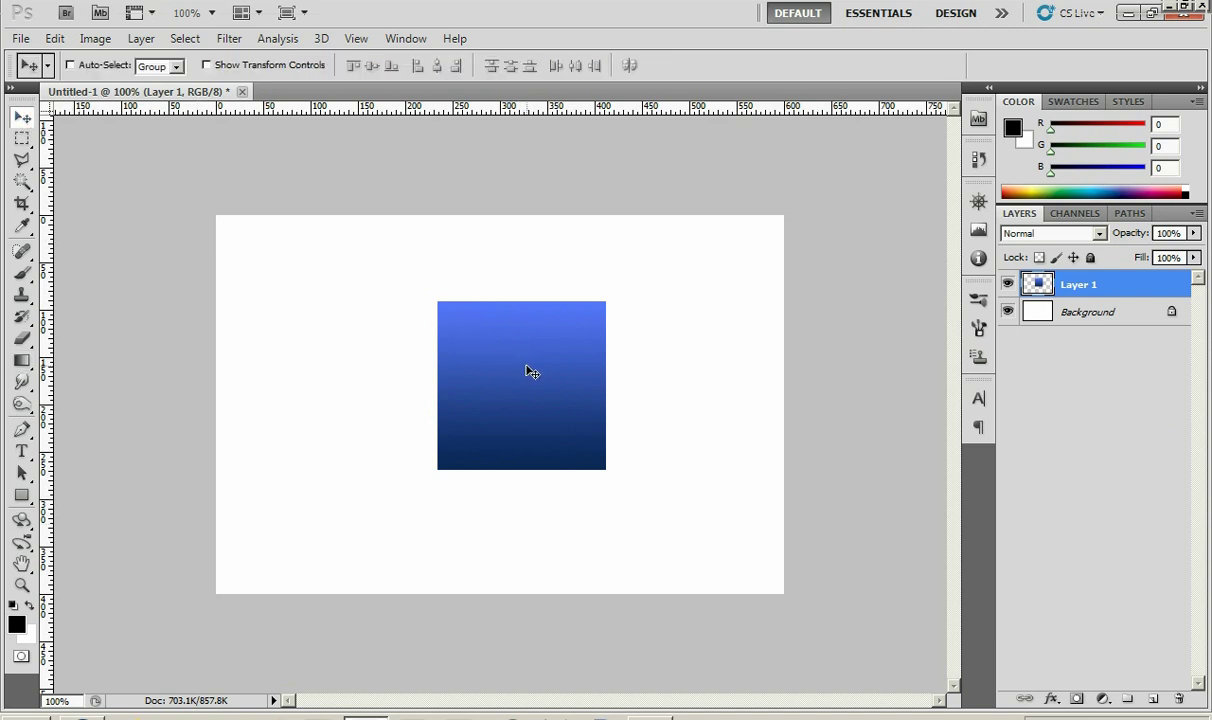
drag(527, 372, 517, 394)
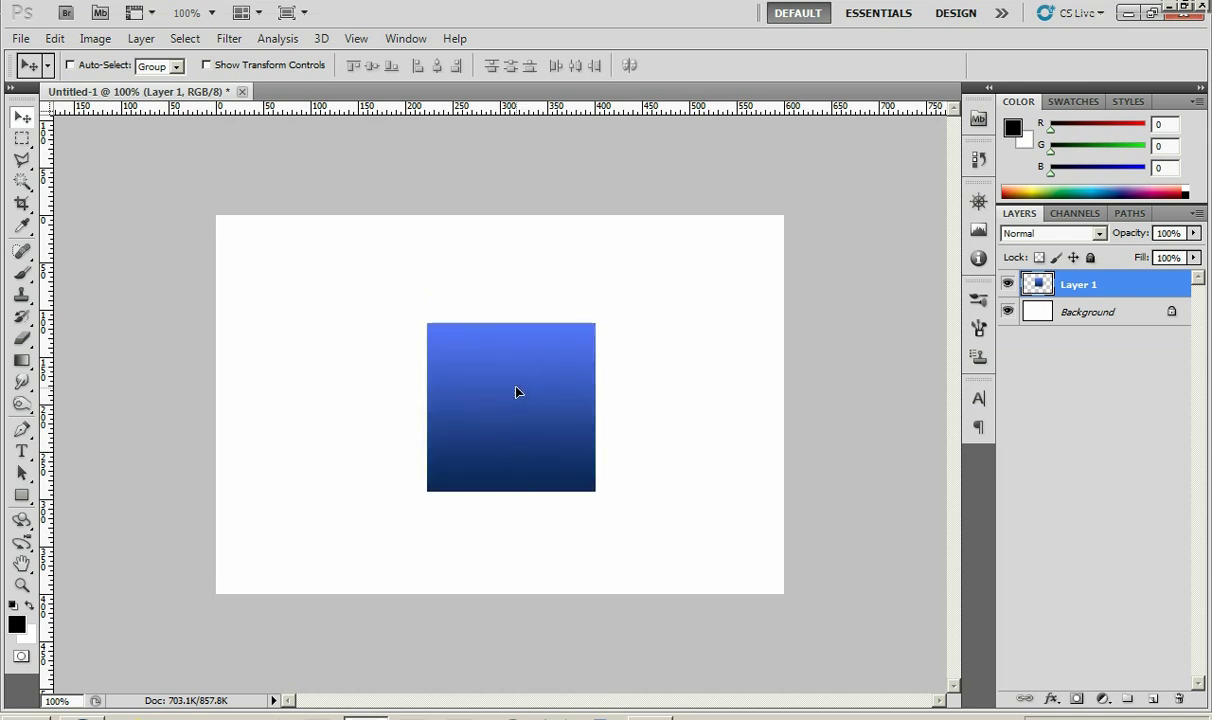